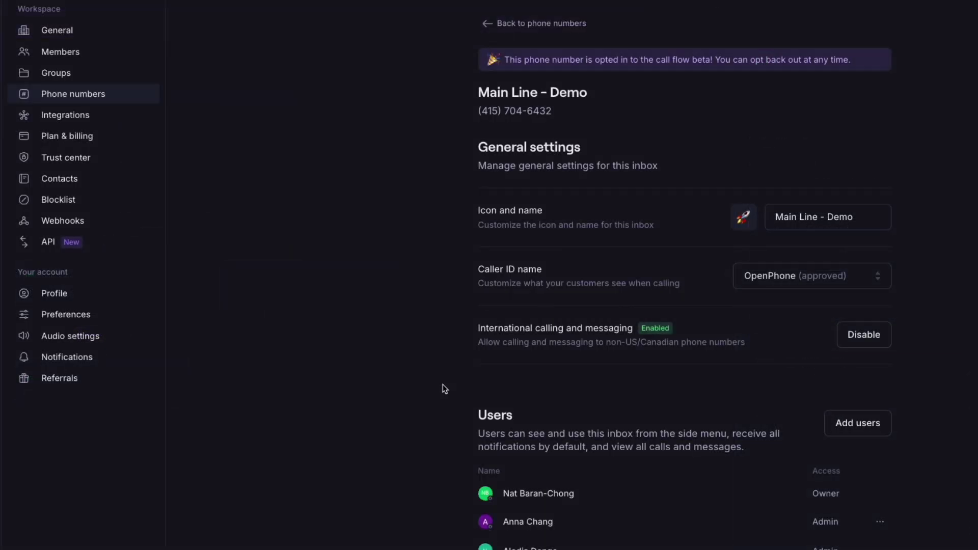
Review the phone number's Business hours settings, including the available day options for the schedule
{"action": "scroll", "coordinate": [444, 389], "scroll_direction": "down", "scroll_amount": 12}
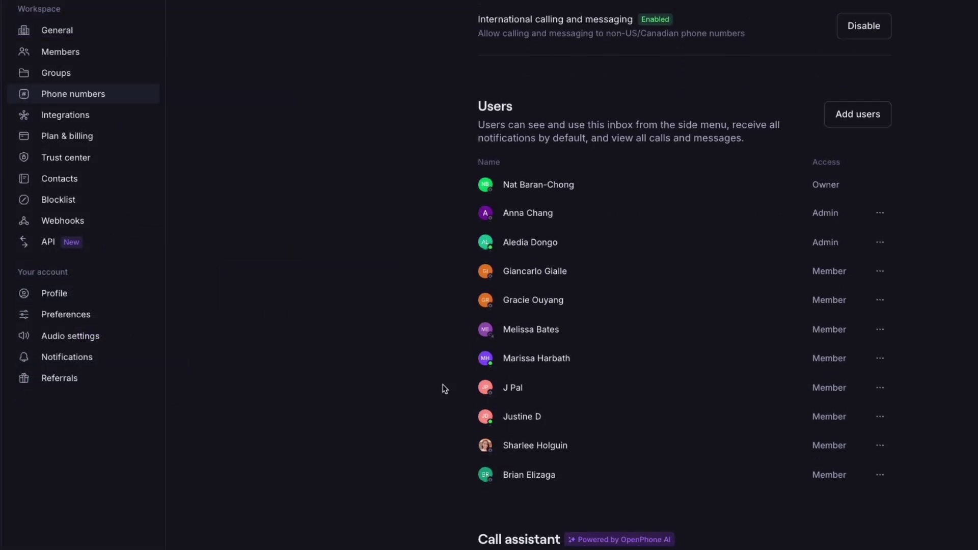
{"action": "scroll", "coordinate": [445, 389], "scroll_direction": "down", "scroll_amount": 5}
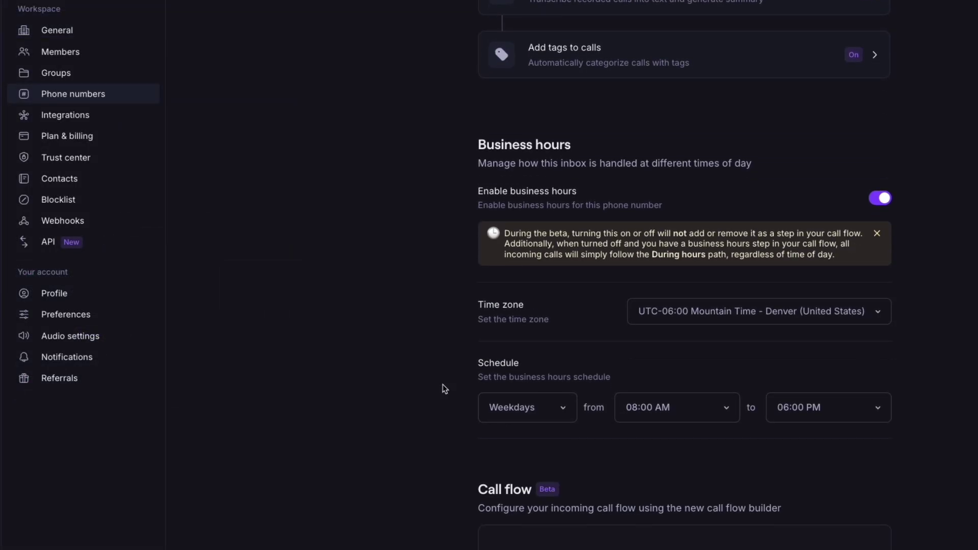
{"action": "scroll", "coordinate": [144, 422], "scroll_direction": "down", "scroll_amount": 1}
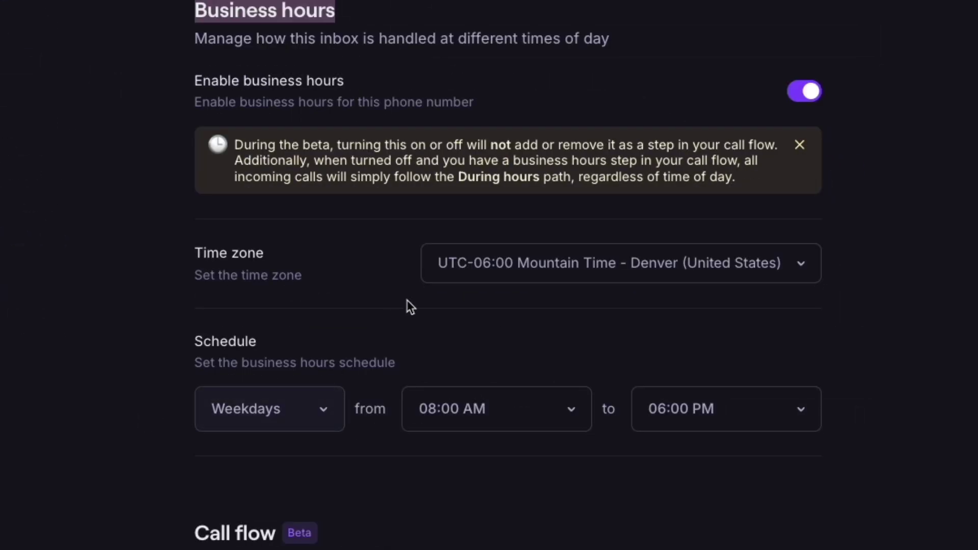
{"action": "left_click", "coordinate": [463, 275]}
{"action": "left_click", "coordinate": [391, 279]}
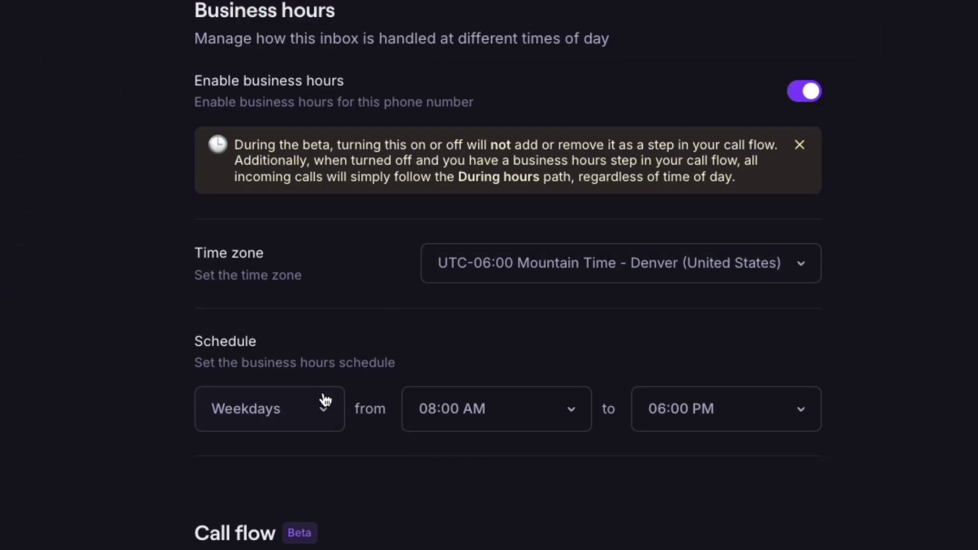
{"action": "left_click", "coordinate": [322, 402]}
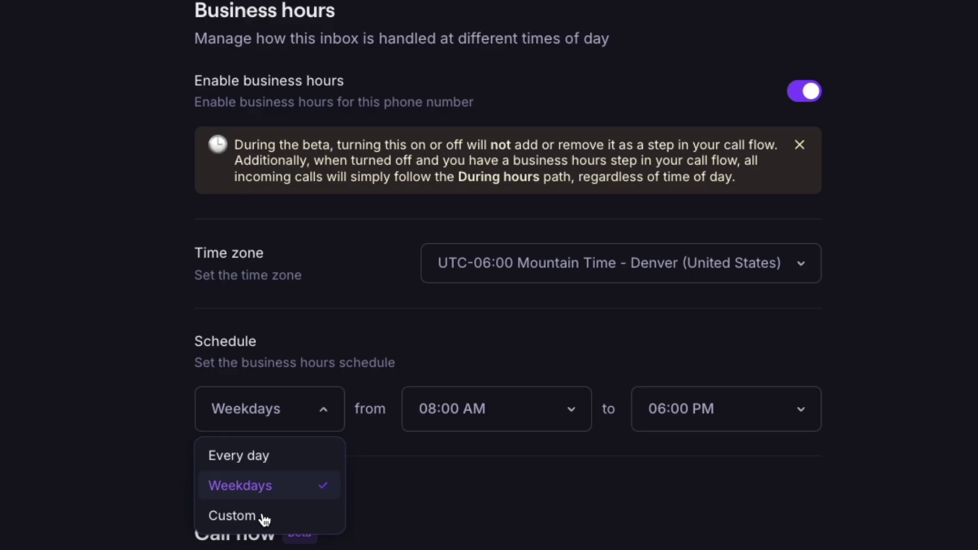
{"action": "left_click", "coordinate": [403, 501]}
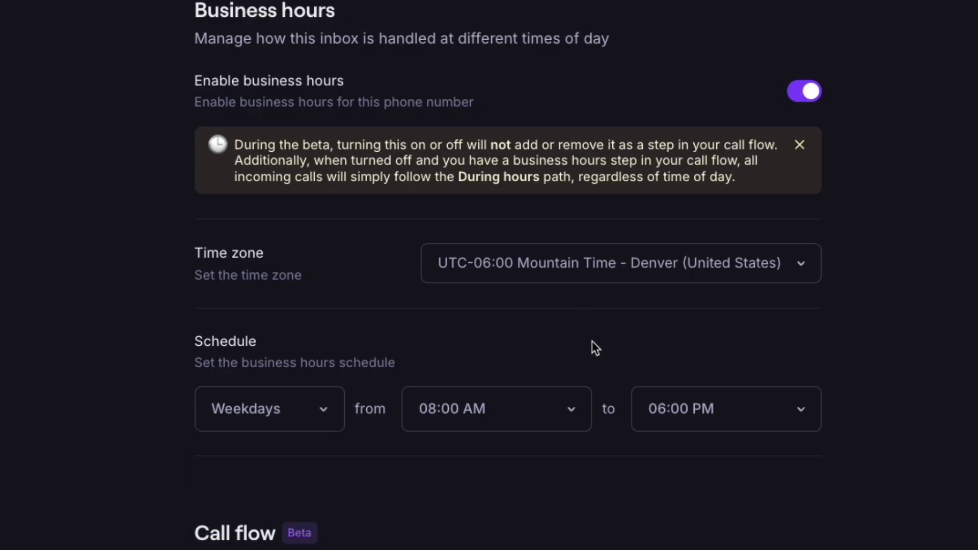
Open the call flow for editing and insert a Business hours condition directly after the Incoming call step
{"action": "scroll", "coordinate": [591, 341], "scroll_direction": "down", "scroll_amount": 9}
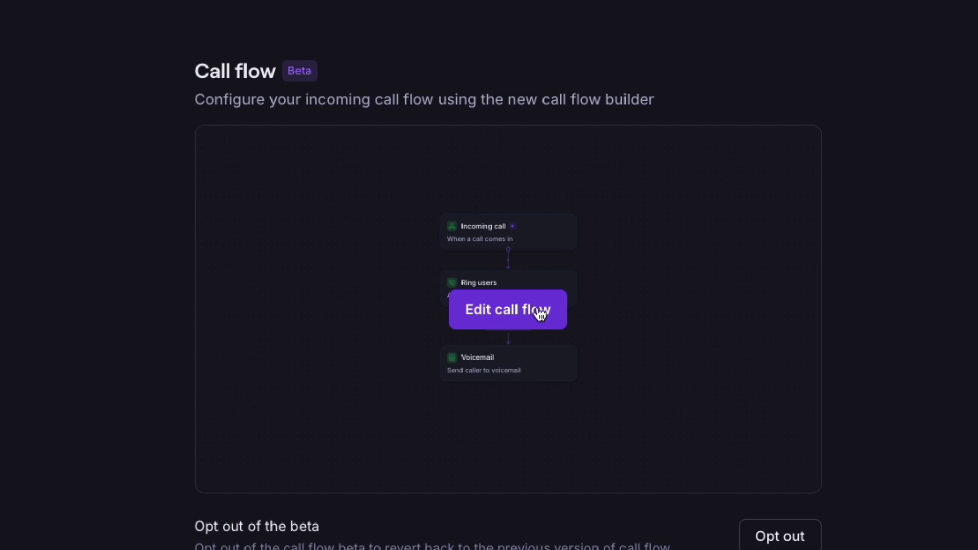
{"action": "left_click", "coordinate": [540, 315]}
{"action": "left_click_drag", "start_coordinate": [331, 310], "coordinate": [315, 311]}
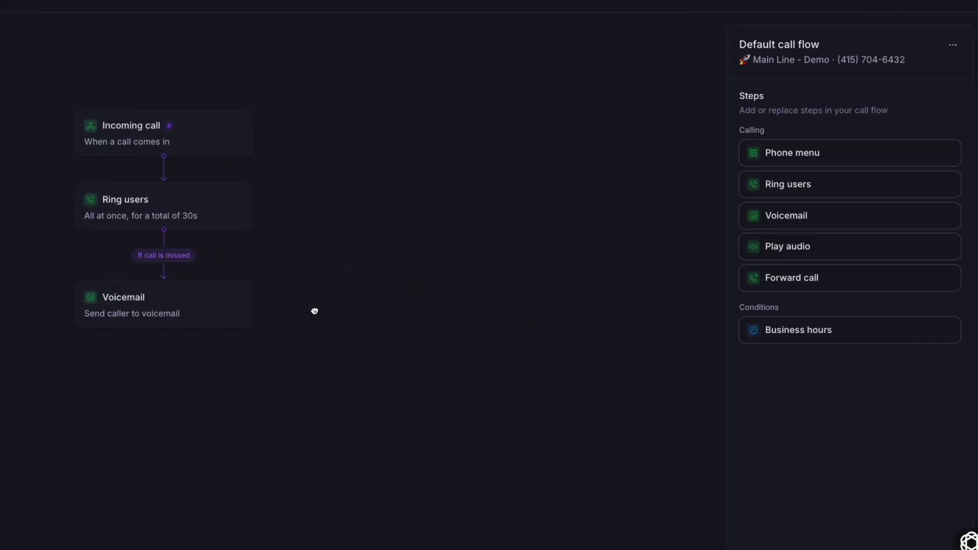
{"action": "mouse_move", "coordinate": [773, 338]}
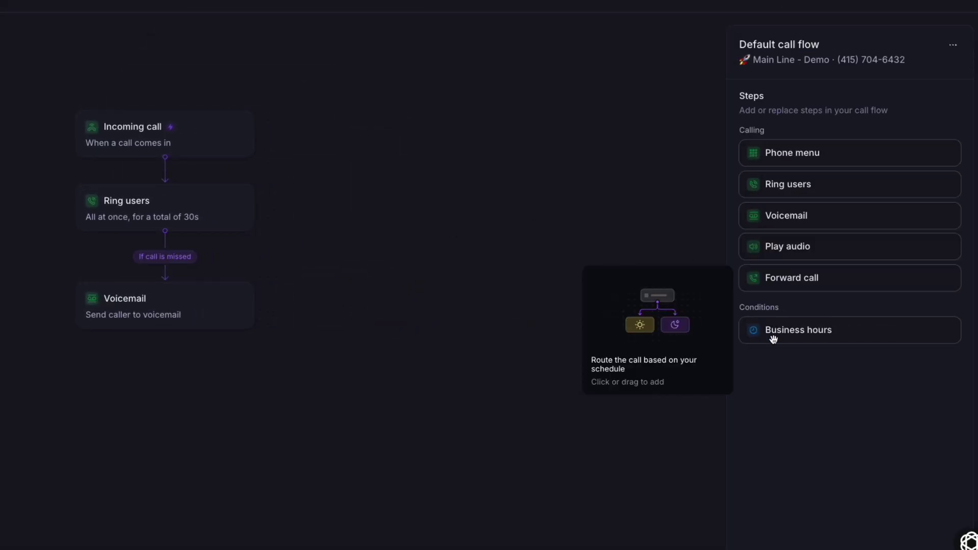
{"action": "left_click_drag", "start_coordinate": [788, 341], "coordinate": [133, 176]}
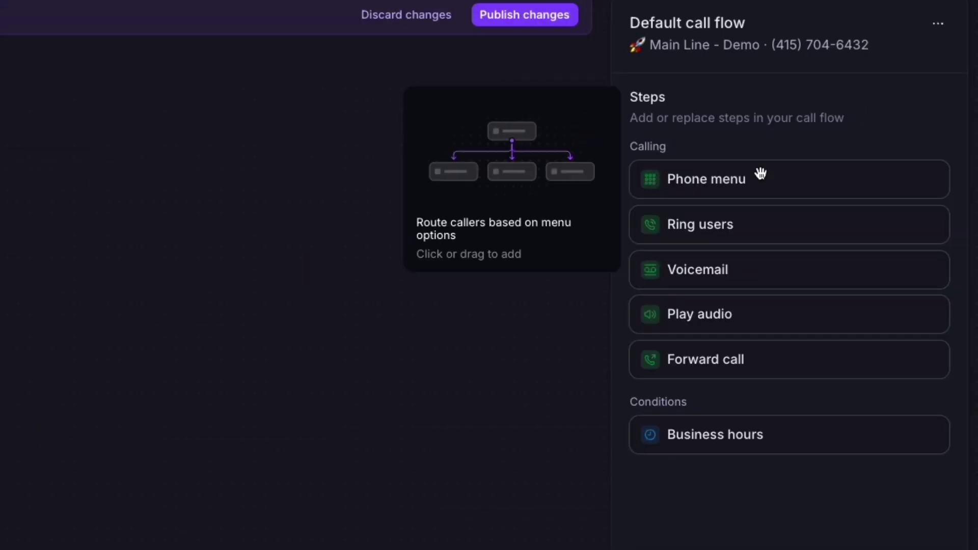
Put a Phone menu step on the During hours branch and add a keypad option to it
{"action": "left_click_drag", "start_coordinate": [759, 182], "coordinate": [326, 329]}
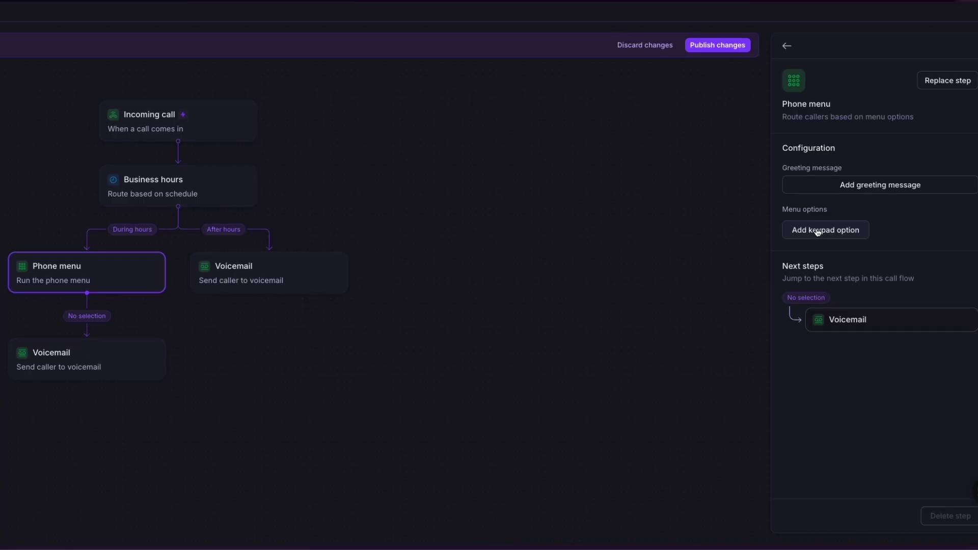
{"action": "left_click", "coordinate": [817, 230]}
{"action": "left_click", "coordinate": [799, 225]}
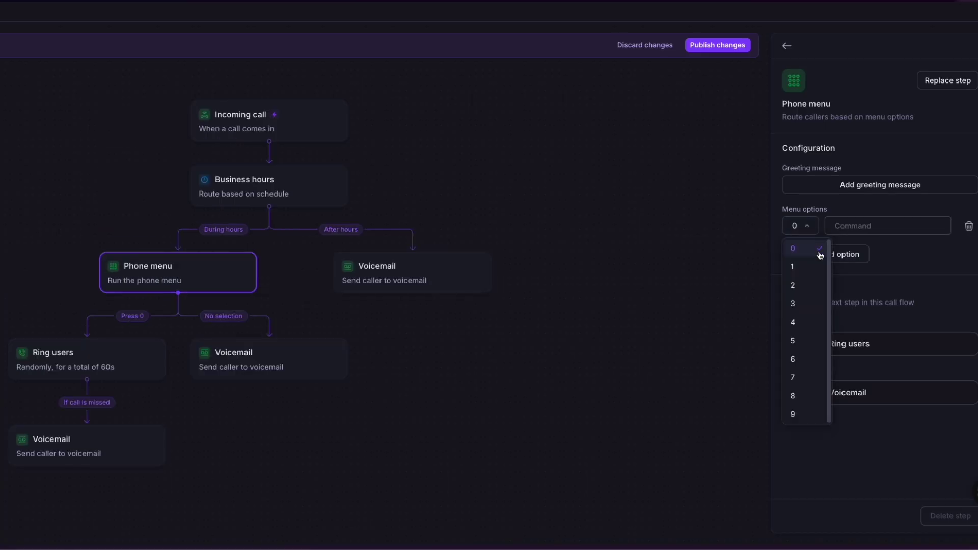
{"action": "left_click", "coordinate": [923, 299]}
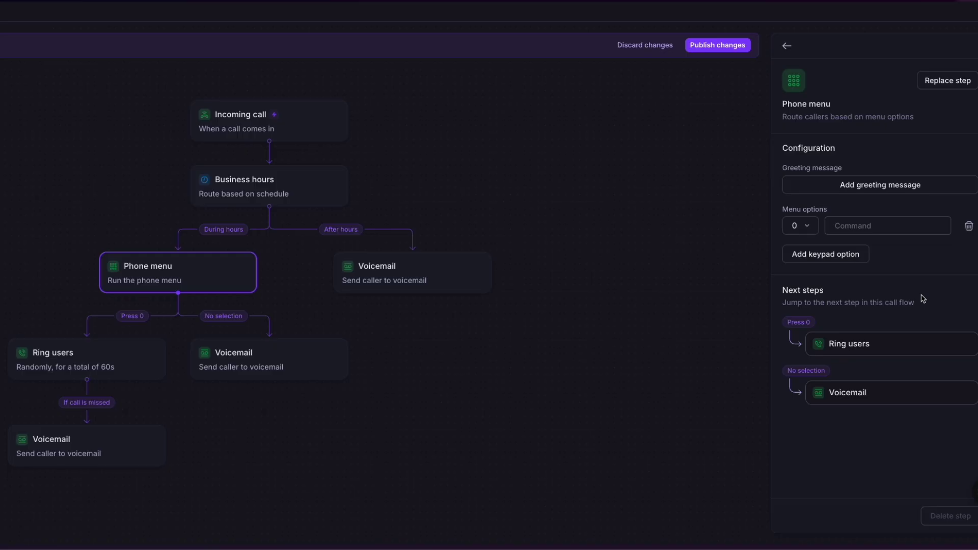
{"action": "key", "text": "Escape"}
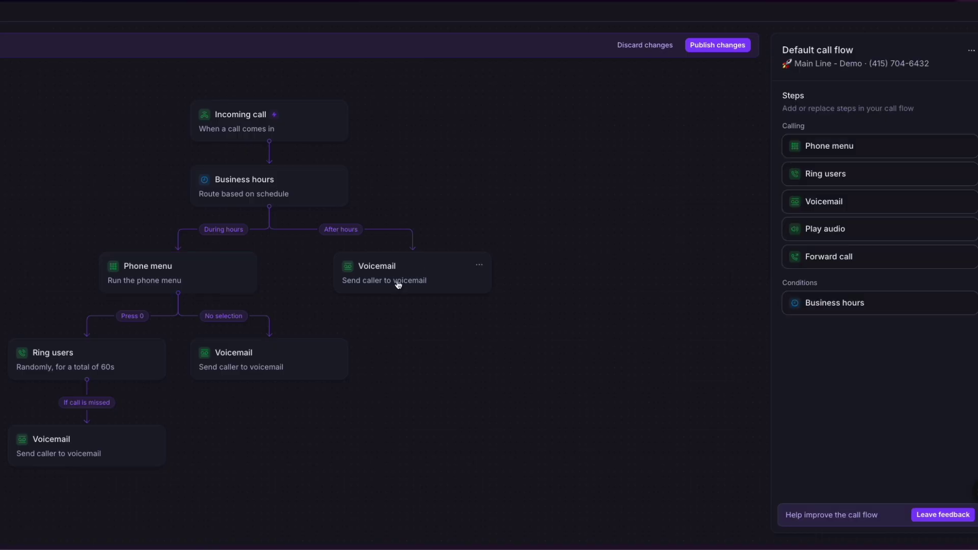
Look at the greeting message options of the Phone menu and the greeting options of the No selection Voicemail step
{"action": "left_click", "coordinate": [228, 281]}
{"action": "left_click", "coordinate": [871, 189]}
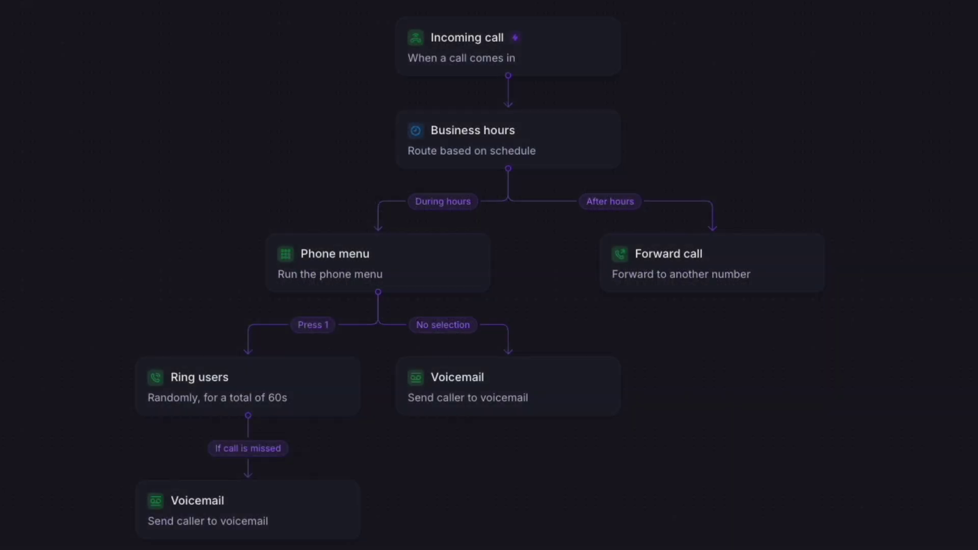
{"action": "left_click", "coordinate": [536, 396]}
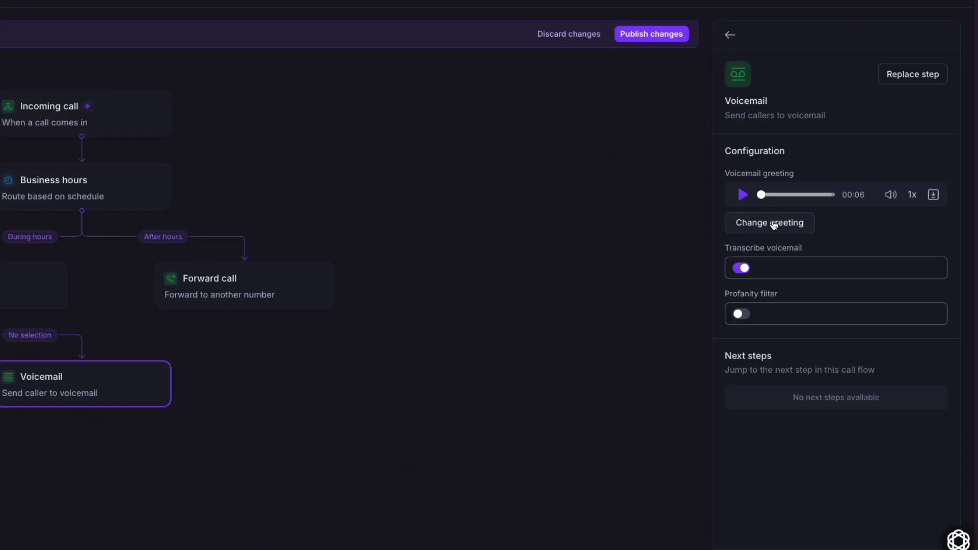
{"action": "left_click", "coordinate": [744, 225]}
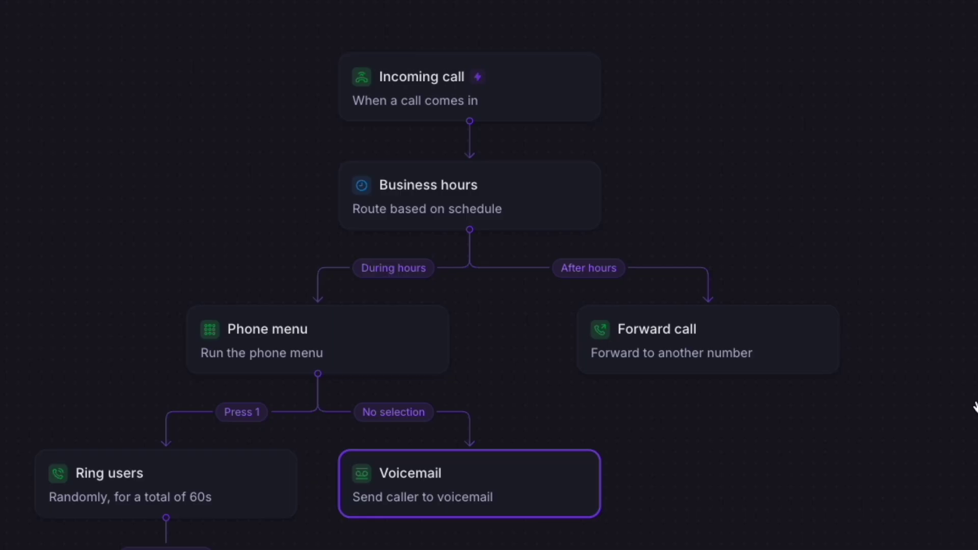
Replace the Forward call step on the After hours branch with a Ring users step
{"action": "left_click", "coordinate": [722, 359]}
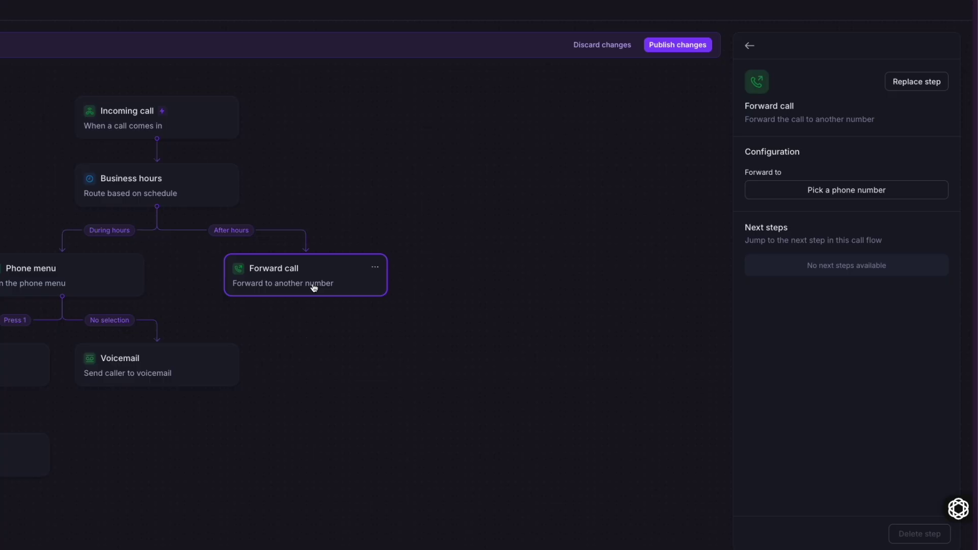
{"action": "left_click", "coordinate": [750, 47]}
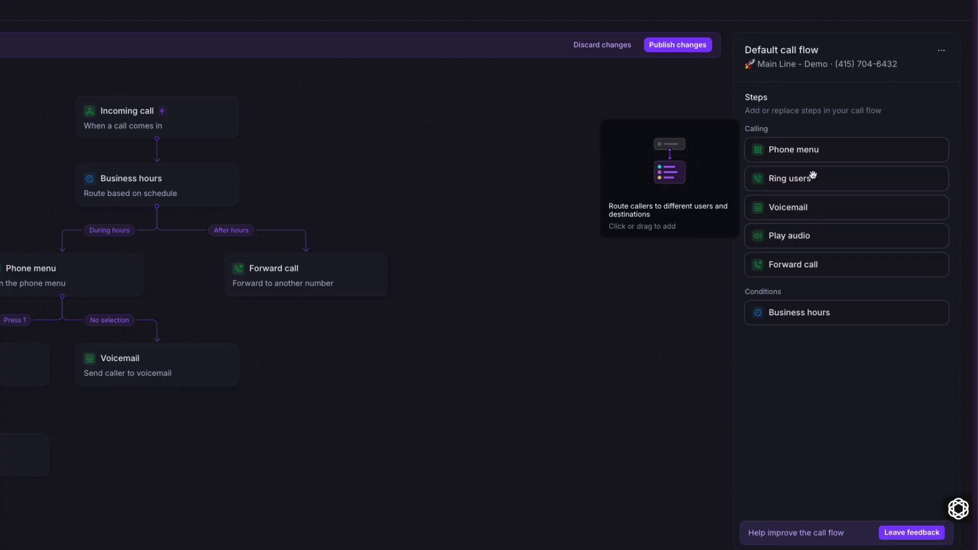
{"action": "left_click_drag", "start_coordinate": [809, 152], "coordinate": [373, 270]}
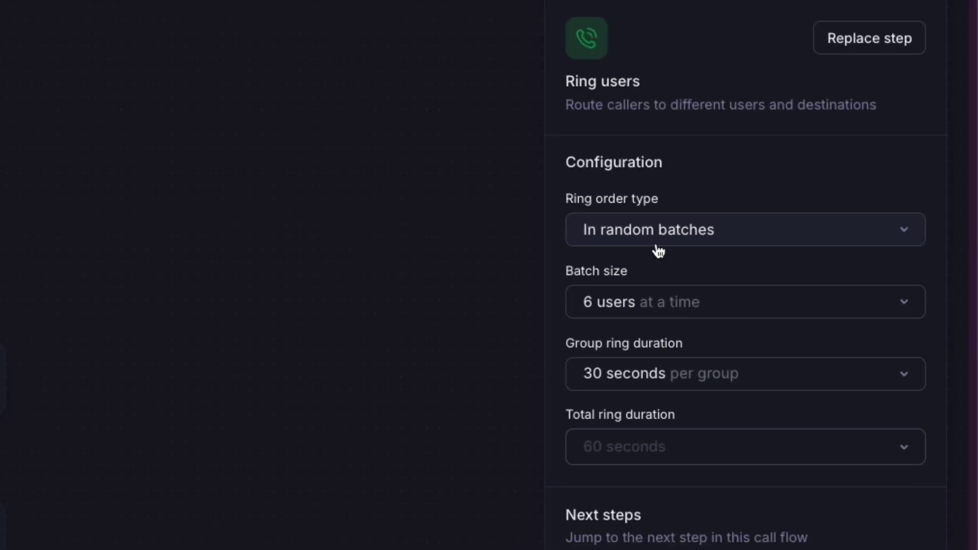
Set the Ring users order type to Custom ring groups and add a first group with two users
{"action": "left_click", "coordinate": [658, 250]}
{"action": "left_click", "coordinate": [703, 335]}
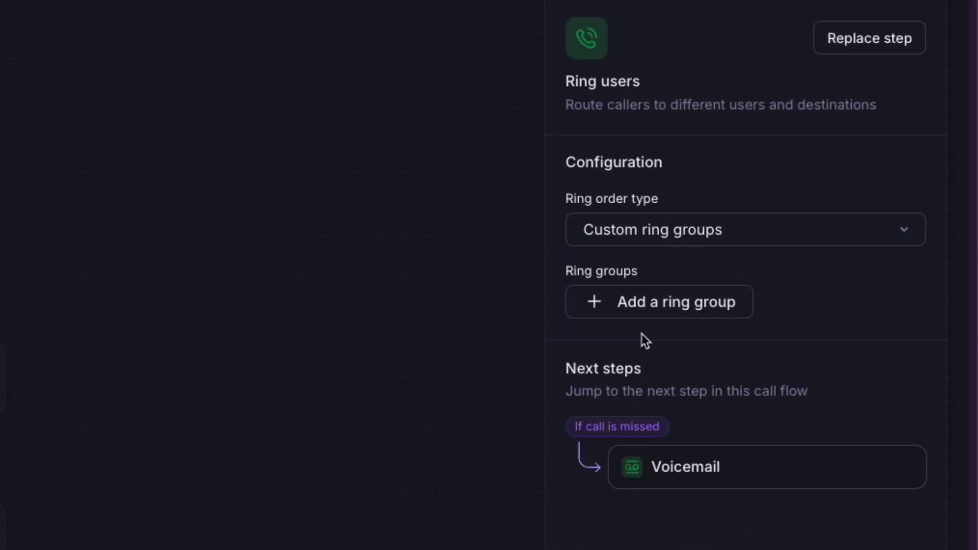
{"action": "left_click", "coordinate": [648, 301]}
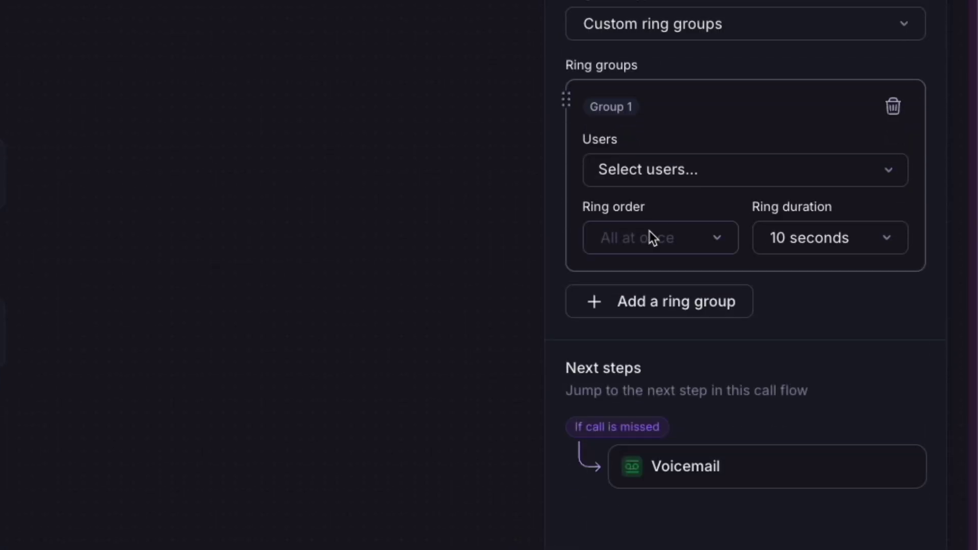
{"action": "left_click", "coordinate": [727, 172]}
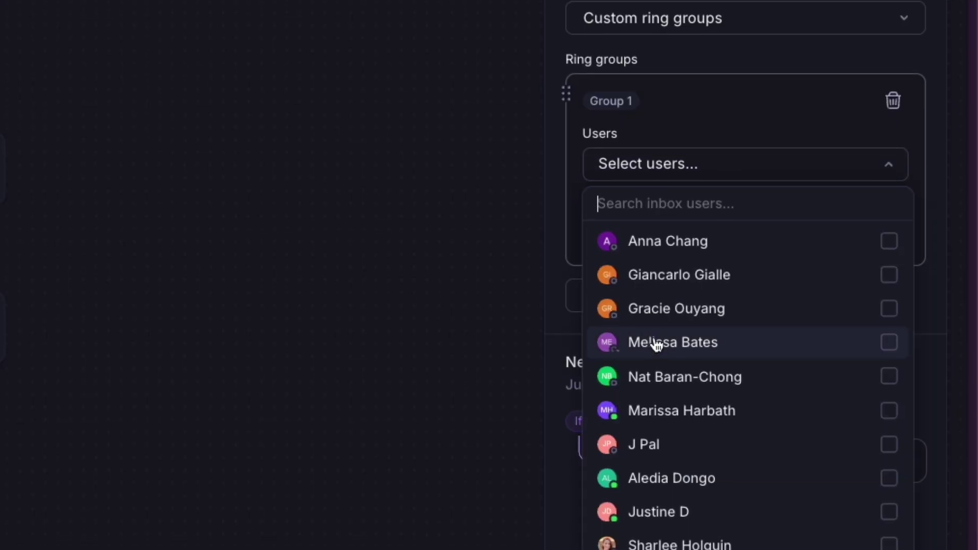
{"action": "left_click", "coordinate": [670, 450]}
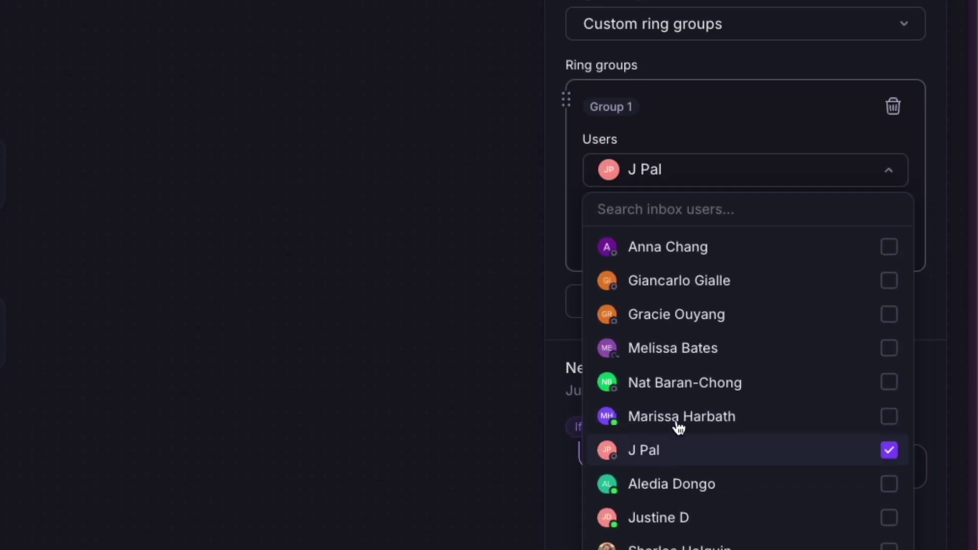
{"action": "left_click", "coordinate": [672, 290]}
{"action": "left_click", "coordinate": [726, 113]}
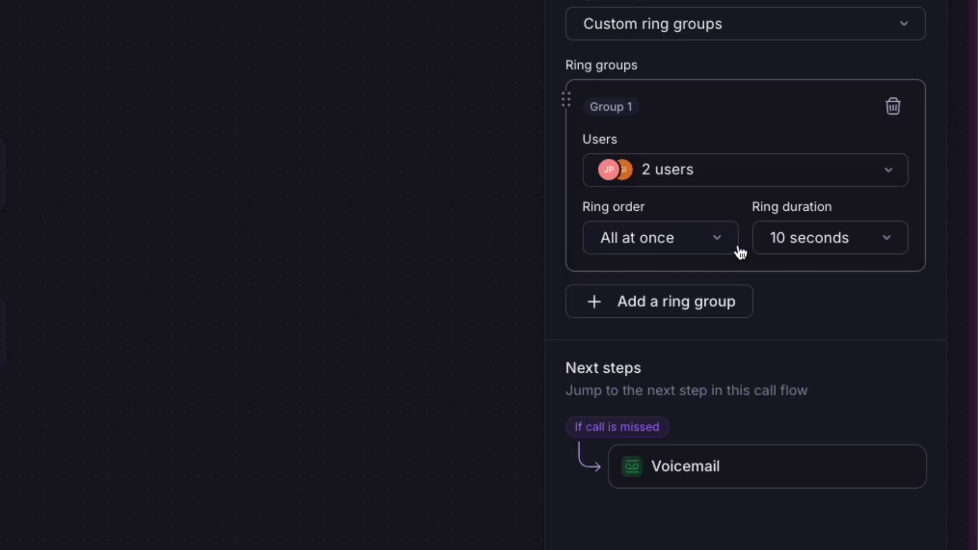
Add a second ring group and assign four users to it
{"action": "left_click", "coordinate": [679, 301]}
{"action": "left_click", "coordinate": [656, 379]}
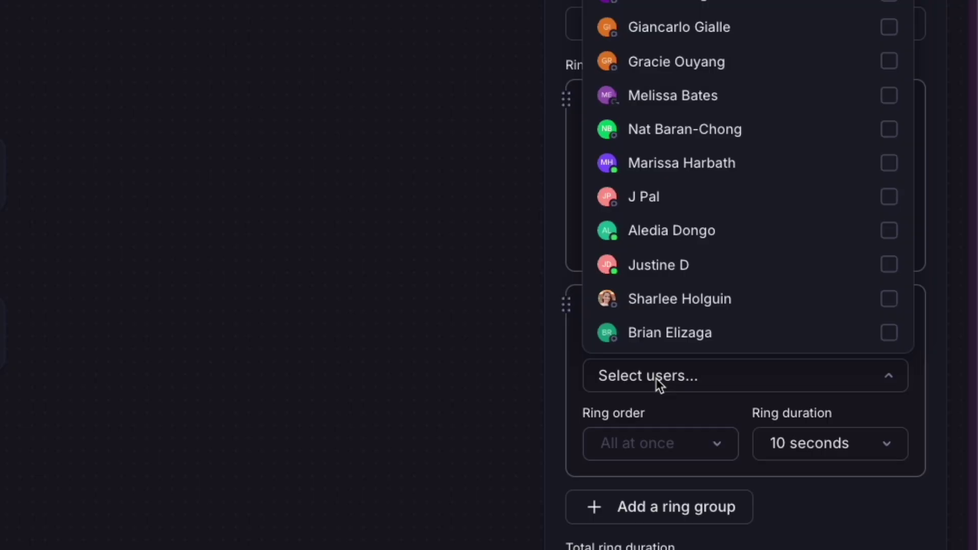
{"action": "left_click", "coordinate": [659, 305]}
{"action": "left_click", "coordinate": [661, 235]}
{"action": "left_click", "coordinate": [661, 174]}
{"action": "left_click", "coordinate": [658, 128]}
{"action": "left_click", "coordinate": [838, 538]}
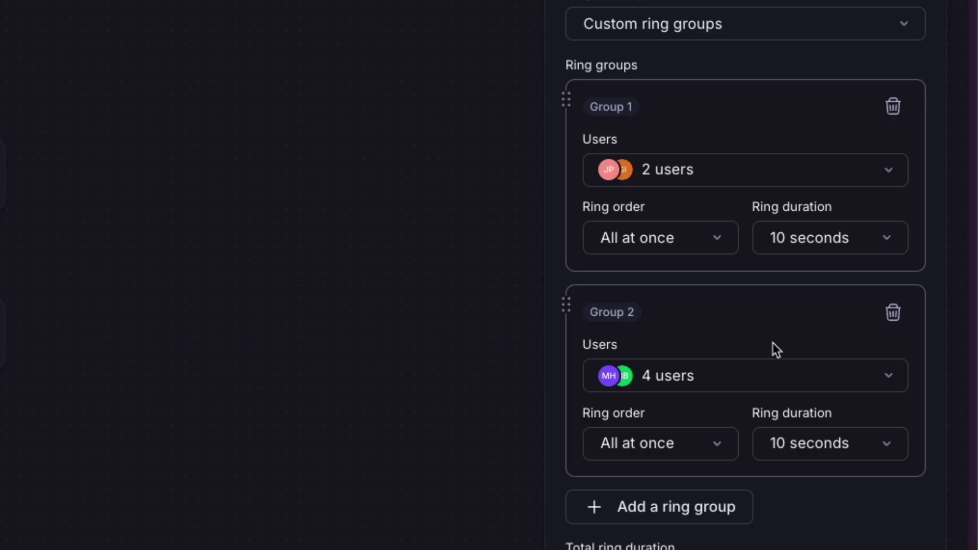
Check the ring duration choices for Group 2 and review both ring groups' settings
{"action": "left_click", "coordinate": [823, 442]}
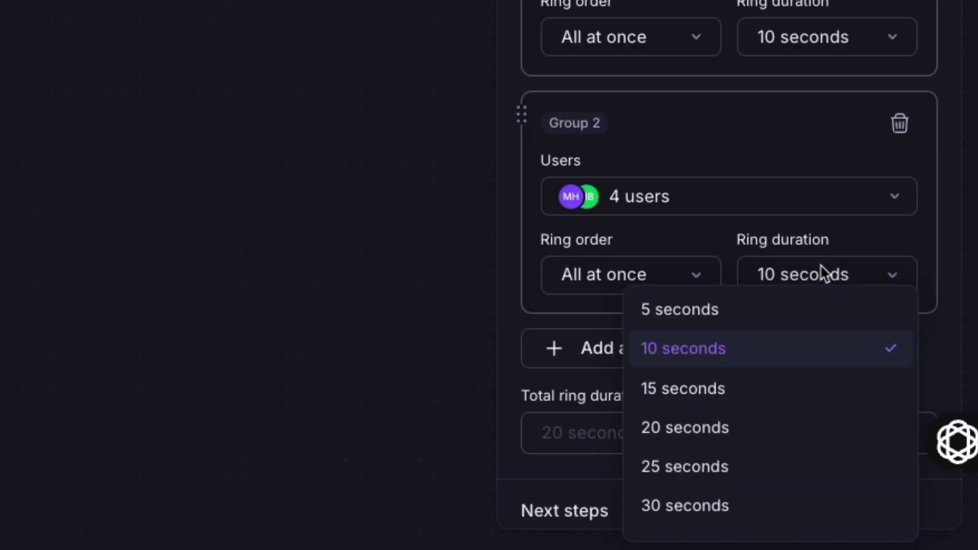
{"action": "left_click", "coordinate": [803, 216]}
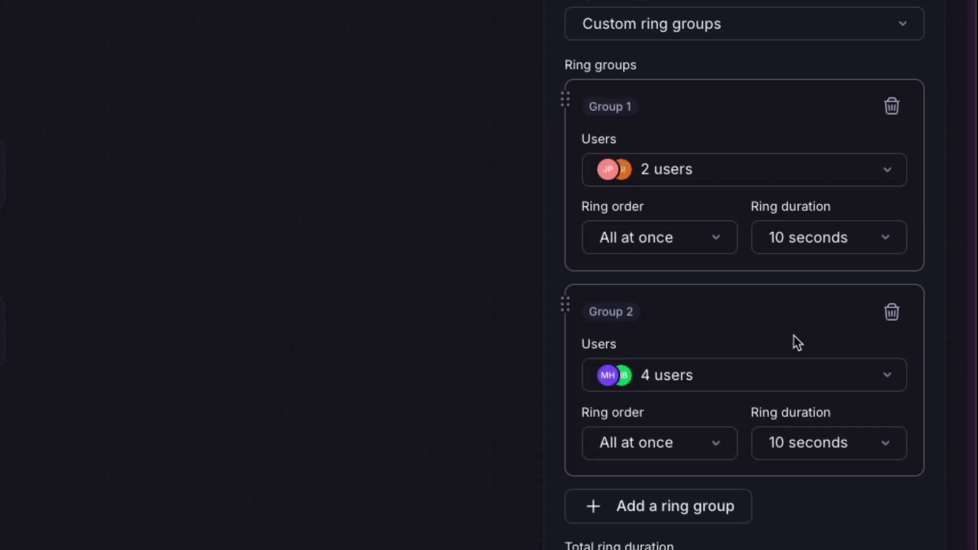
{"action": "scroll", "coordinate": [793, 335], "scroll_direction": "down", "scroll_amount": 1}
{"action": "scroll", "coordinate": [792, 335], "scroll_direction": "up", "scroll_amount": 1}
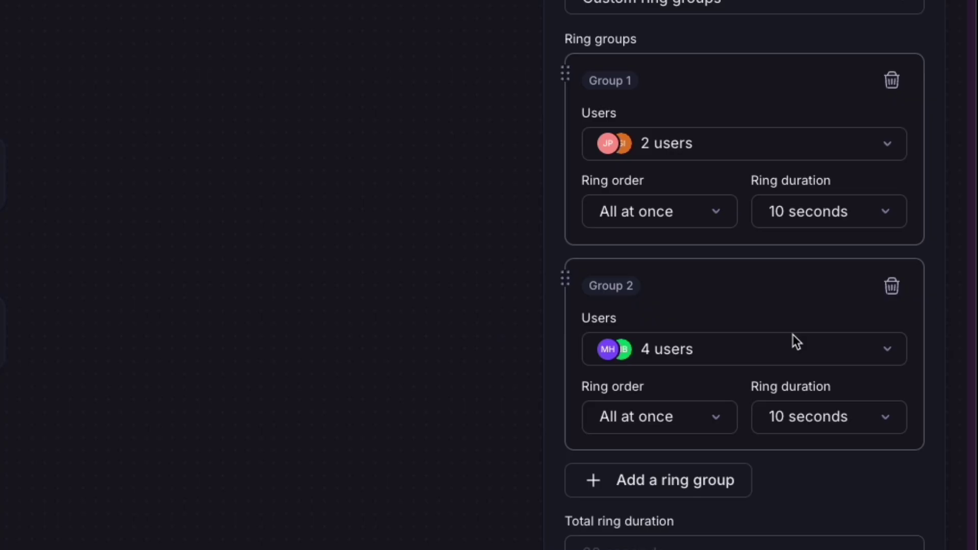
{"action": "scroll", "coordinate": [793, 334], "scroll_direction": "up", "scroll_amount": 5}
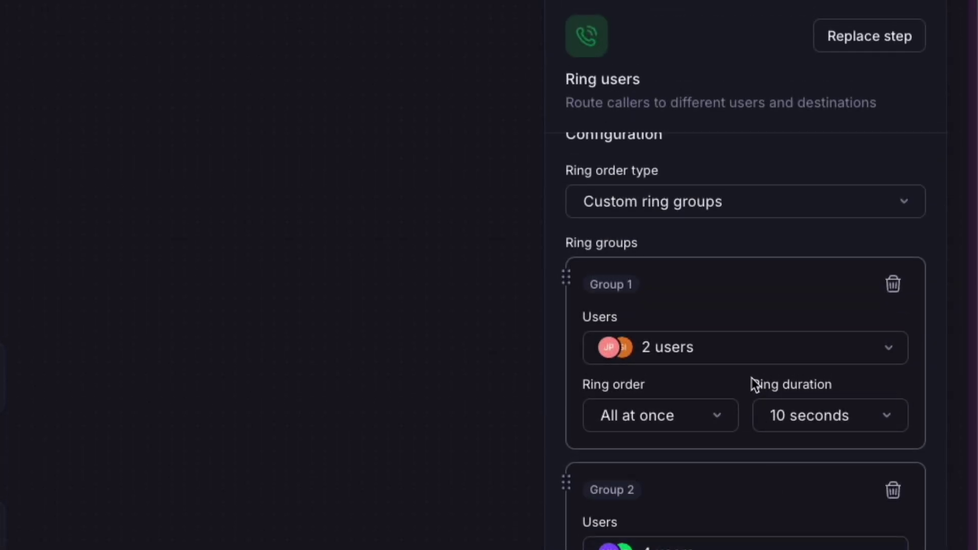
Set the ring order type to In random batches and look through the available batch sizes
{"action": "left_click", "coordinate": [735, 208]}
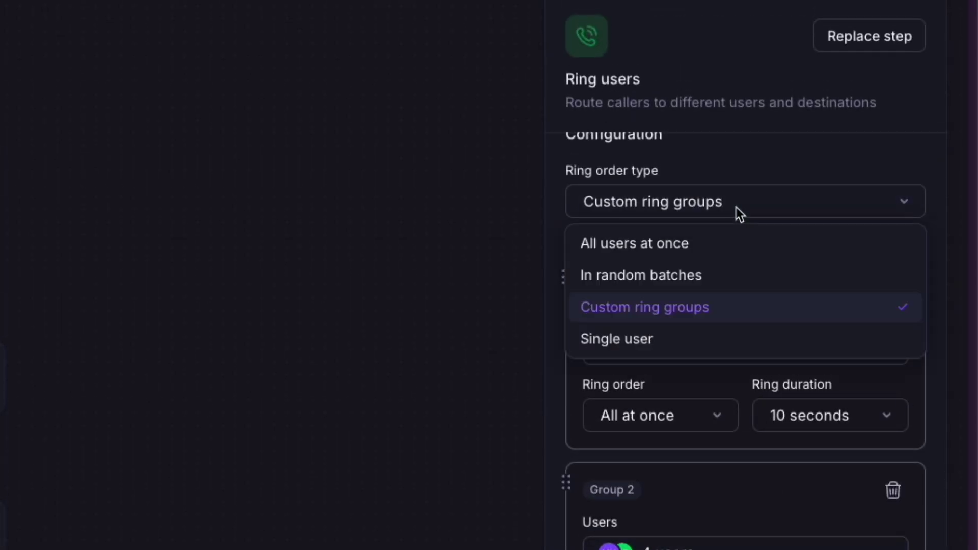
{"action": "left_click", "coordinate": [670, 285]}
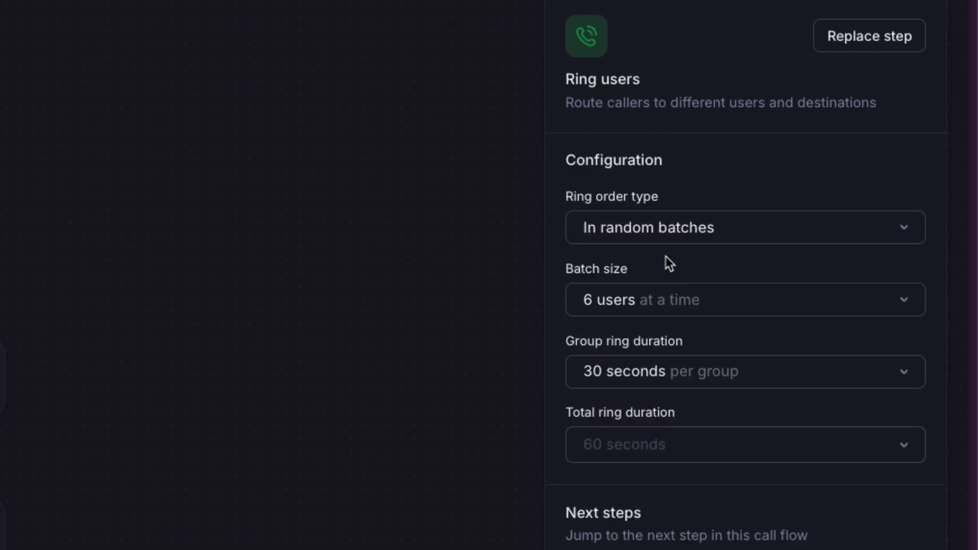
{"action": "left_click", "coordinate": [686, 312]}
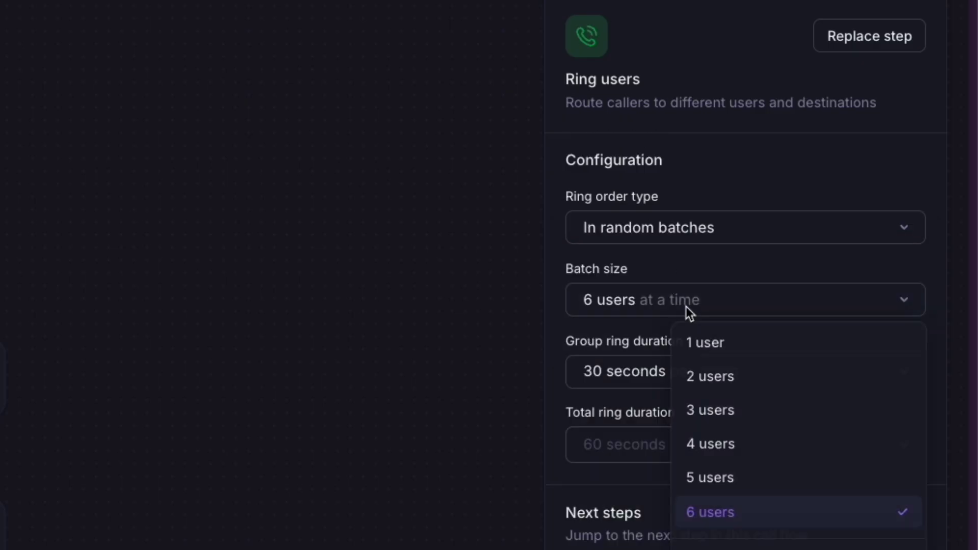
{"action": "scroll", "coordinate": [704, 503], "scroll_direction": "down", "scroll_amount": 3}
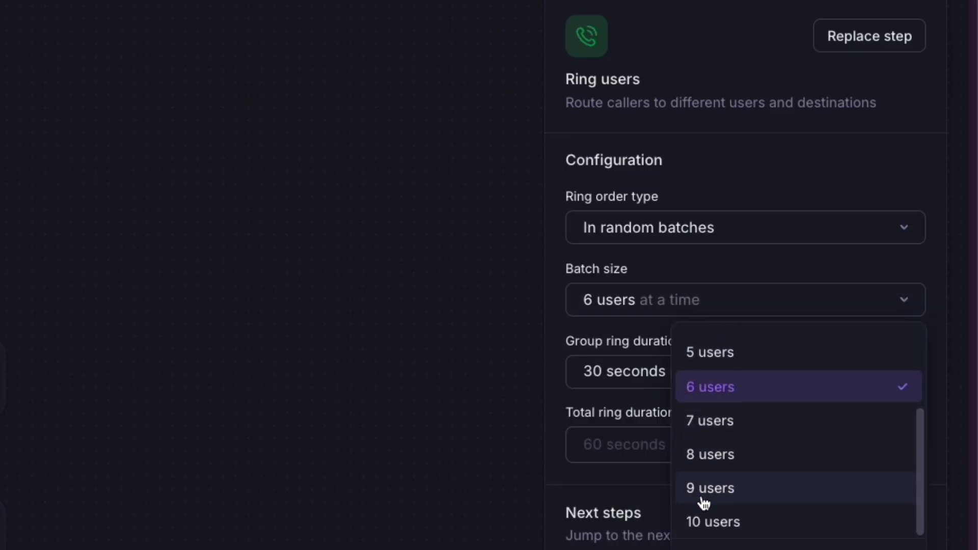
{"action": "scroll", "coordinate": [707, 489], "scroll_direction": "up", "scroll_amount": 1}
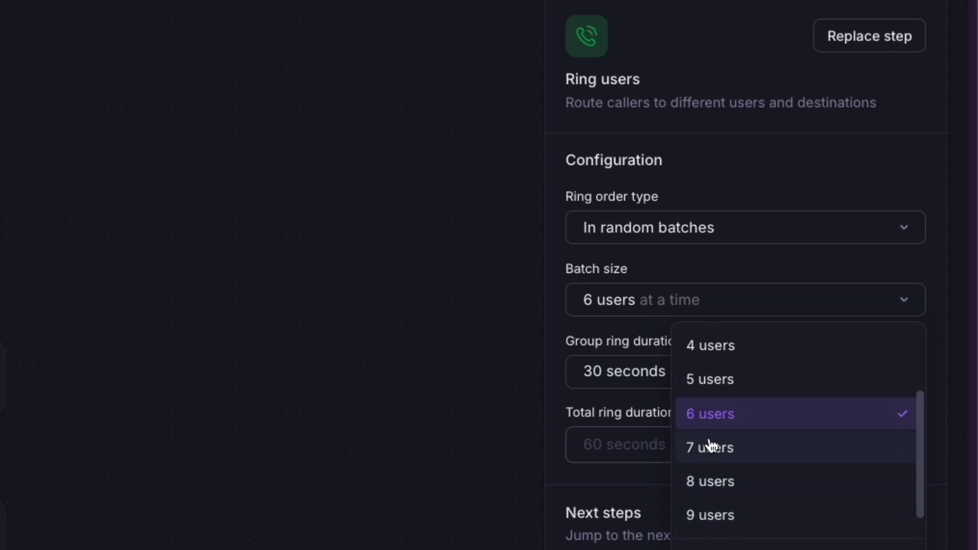
{"action": "scroll", "coordinate": [698, 393], "scroll_direction": "up", "scroll_amount": 3}
{"action": "scroll", "coordinate": [702, 387], "scroll_direction": "down", "scroll_amount": 3}
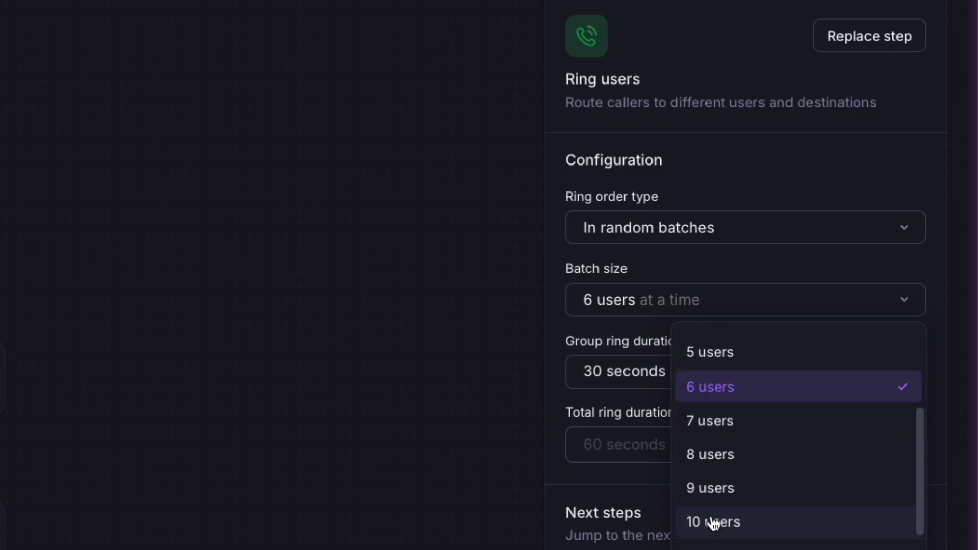
{"action": "left_click", "coordinate": [645, 399]}
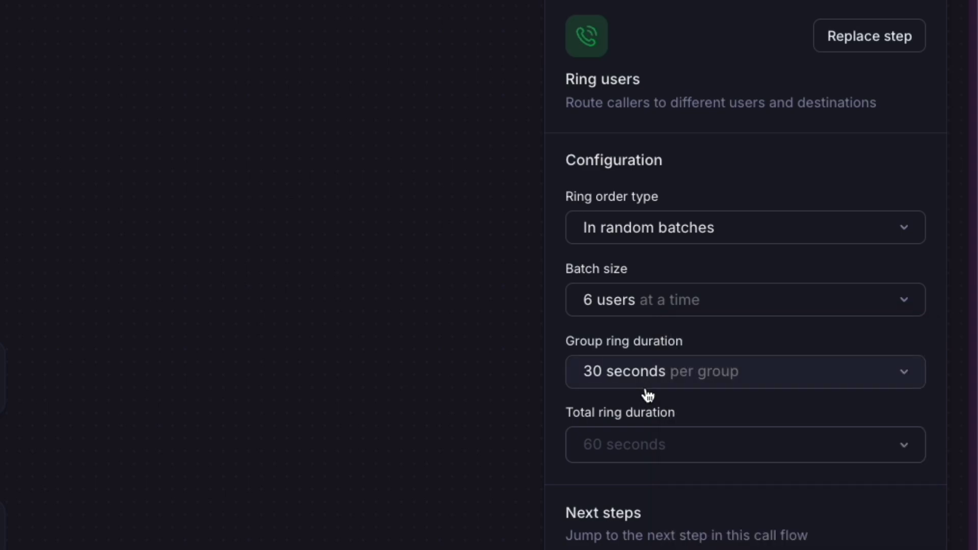